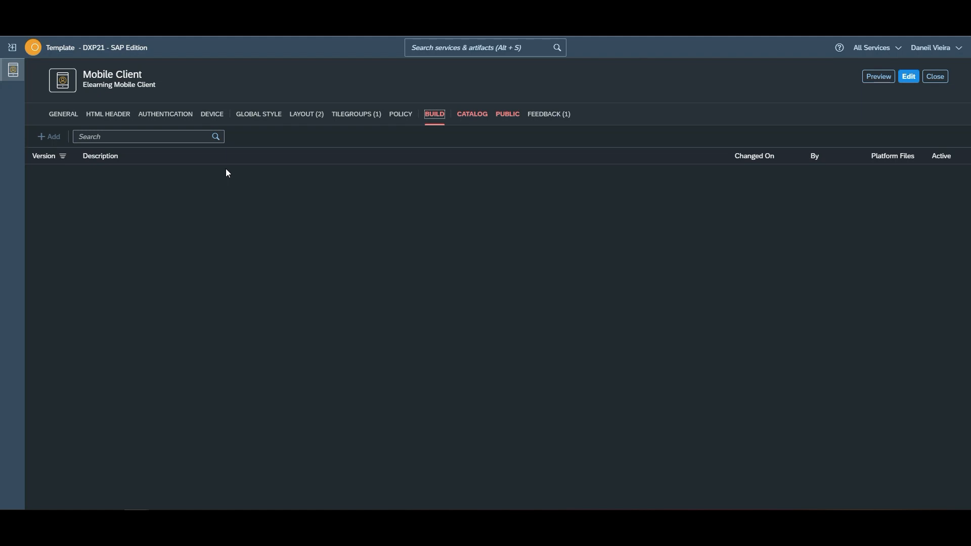
# Add a new build version to the Mobile Client with the change description "My first mobile build" and save it
pyautogui.click(911, 79)
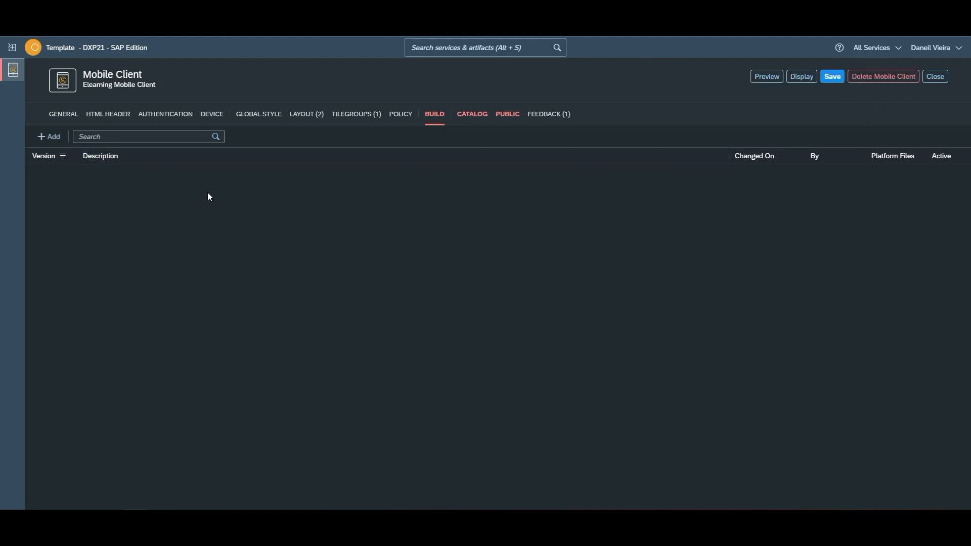
pyautogui.click(51, 136)
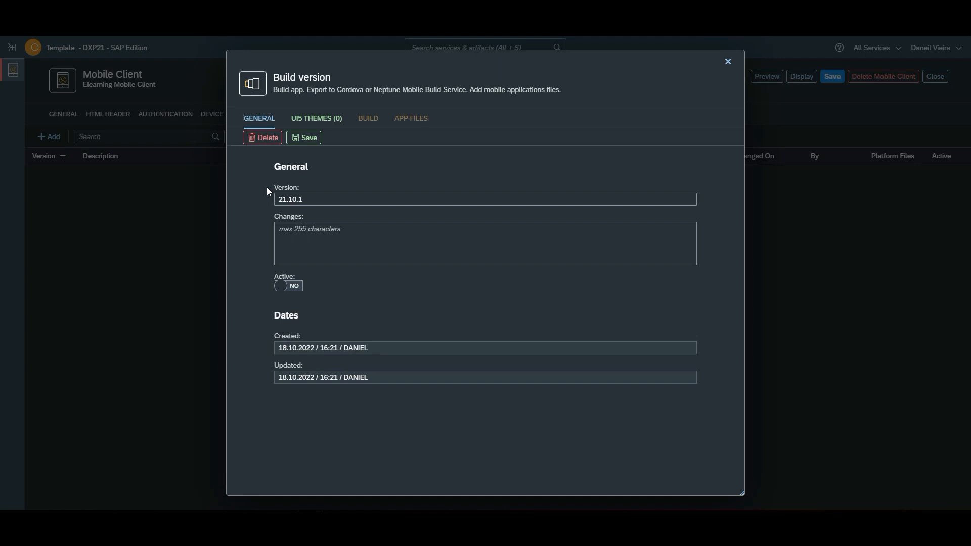
pyautogui.click(314, 121)
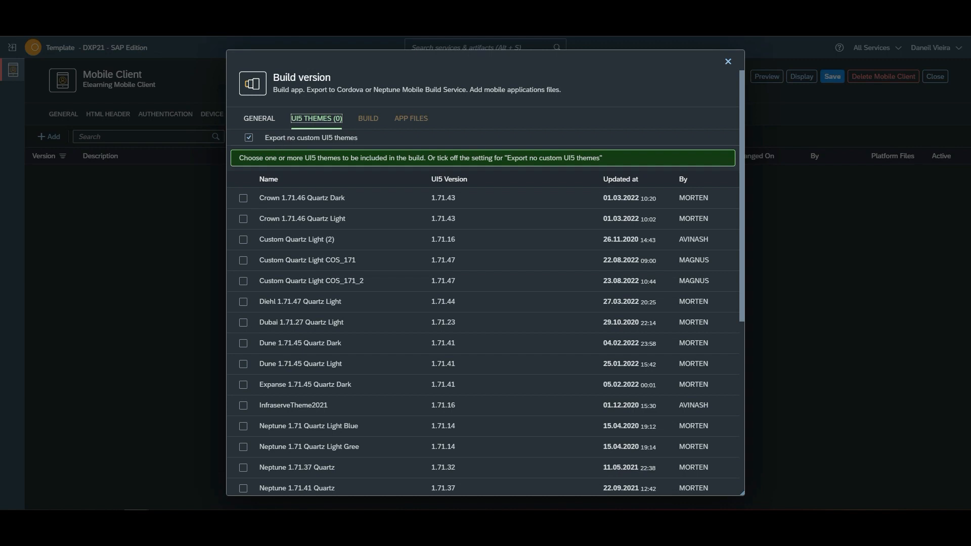
pyautogui.click(310, 511)
pyautogui.click(249, 115)
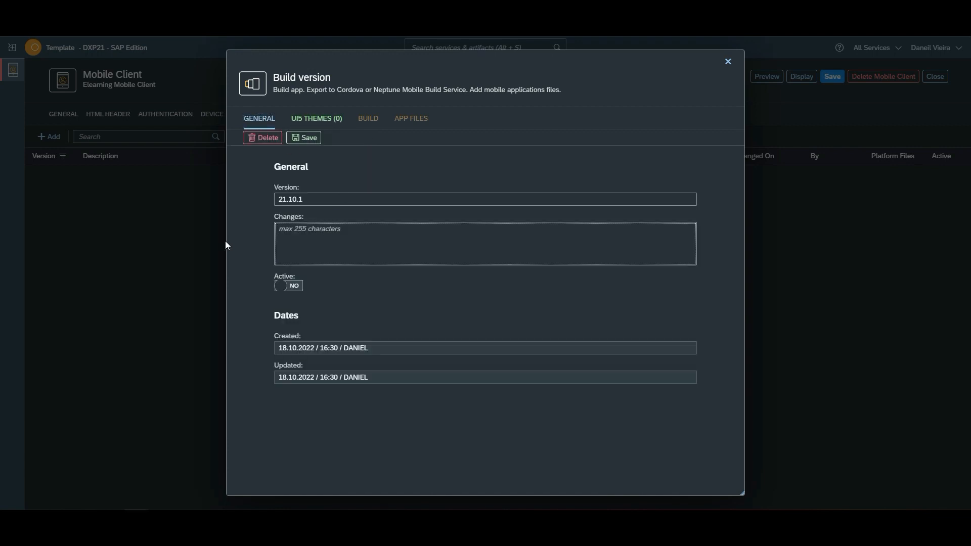
pyautogui.write('My first mobile build')
pyautogui.click(310, 138)
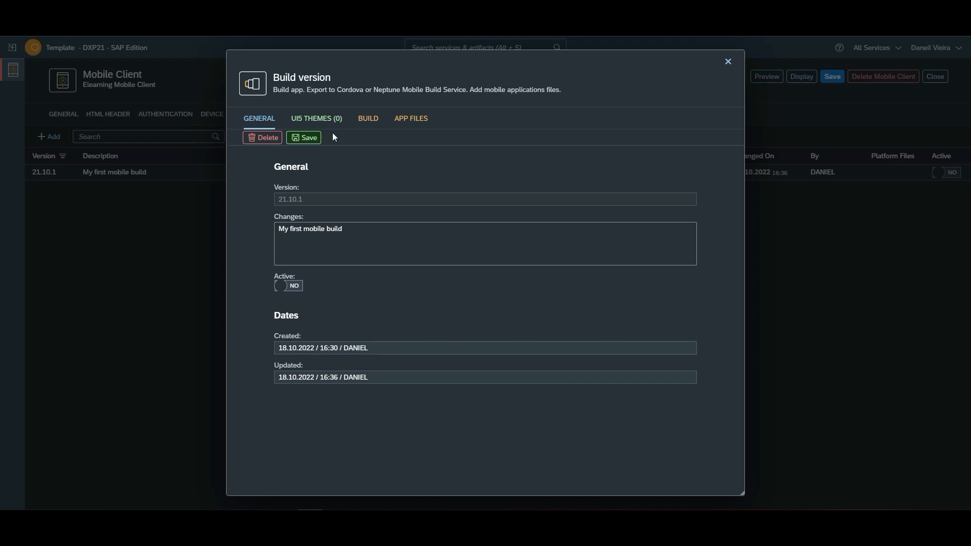
# Build the Cordova package of version 21.10.1 for Android only, excluding iOS and Windows, and download the resulting package
pyautogui.click(369, 121)
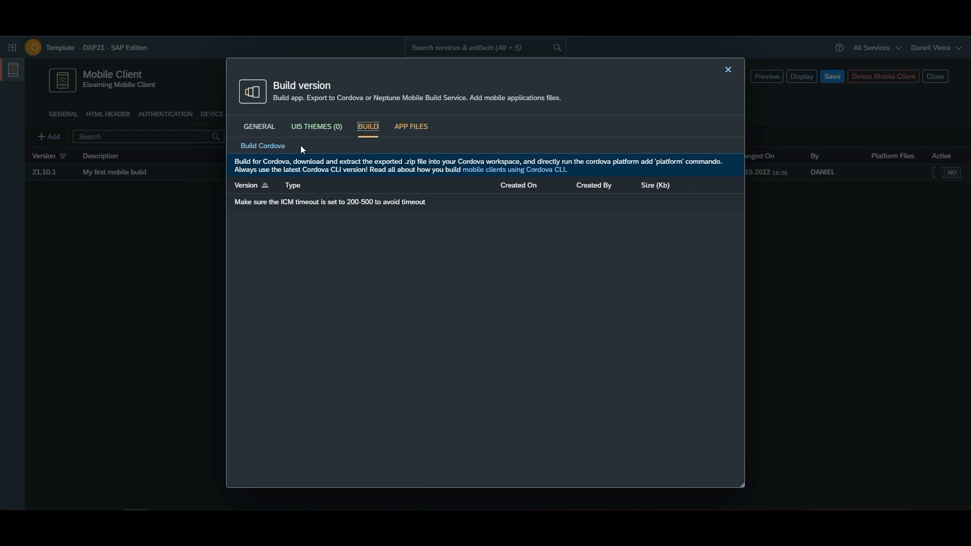
pyautogui.click(277, 145)
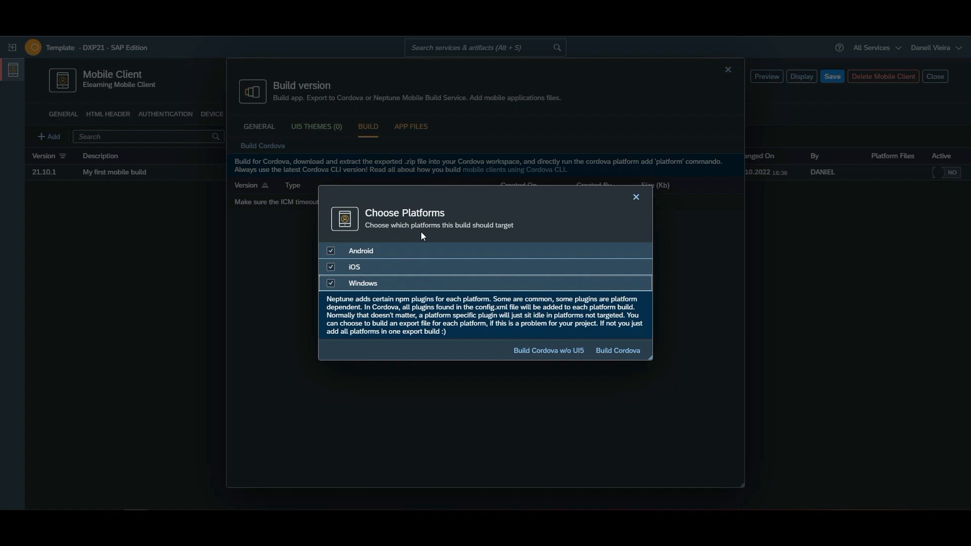
pyautogui.click(331, 268)
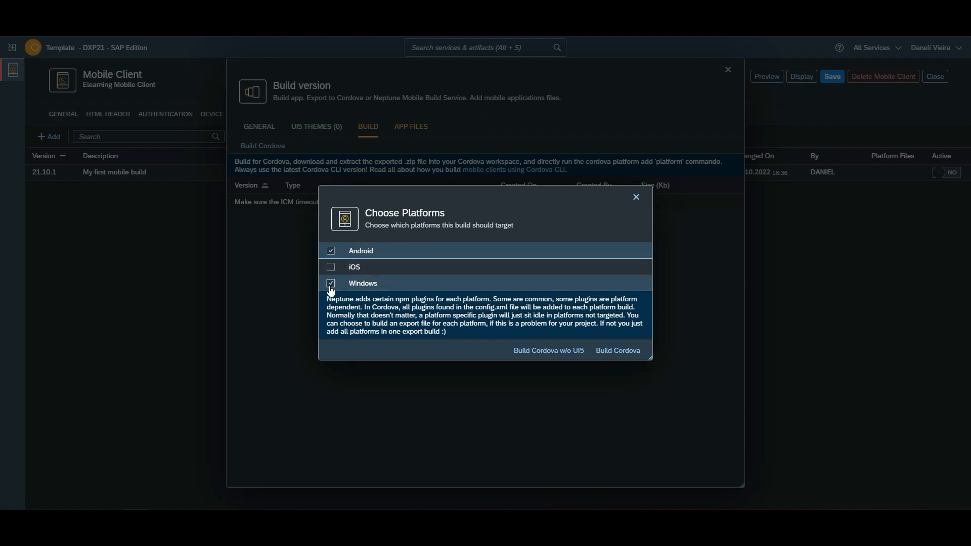
pyautogui.click(330, 284)
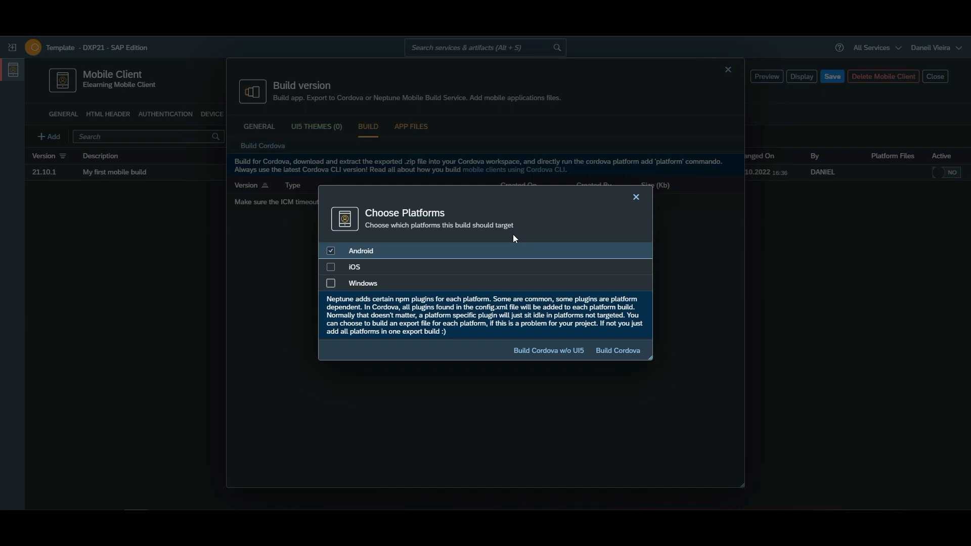
pyautogui.click(619, 354)
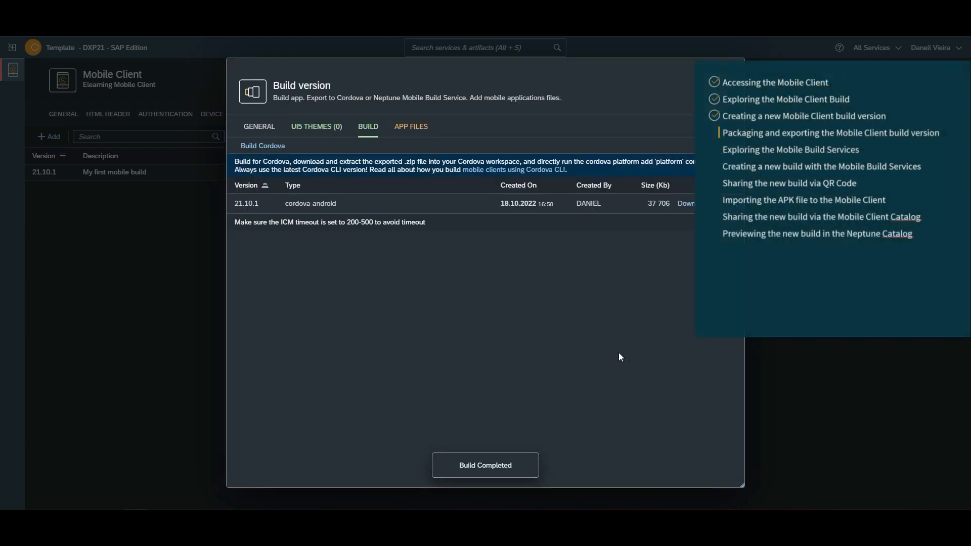
pyautogui.click(693, 203)
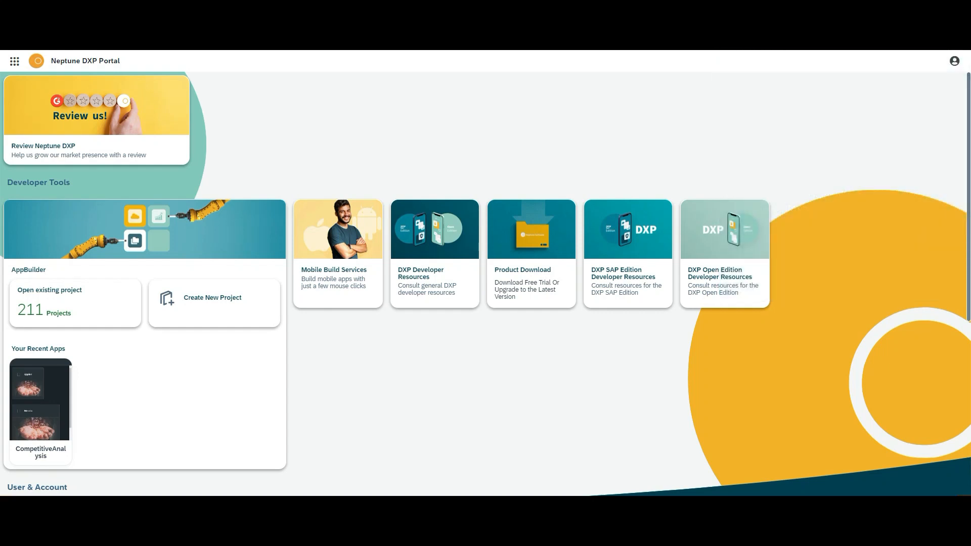
# Open Mobile Build Services in the Neptune DXP Portal and examine the certificates and the new Android certificate form, returning to the builds
pyautogui.click(331, 248)
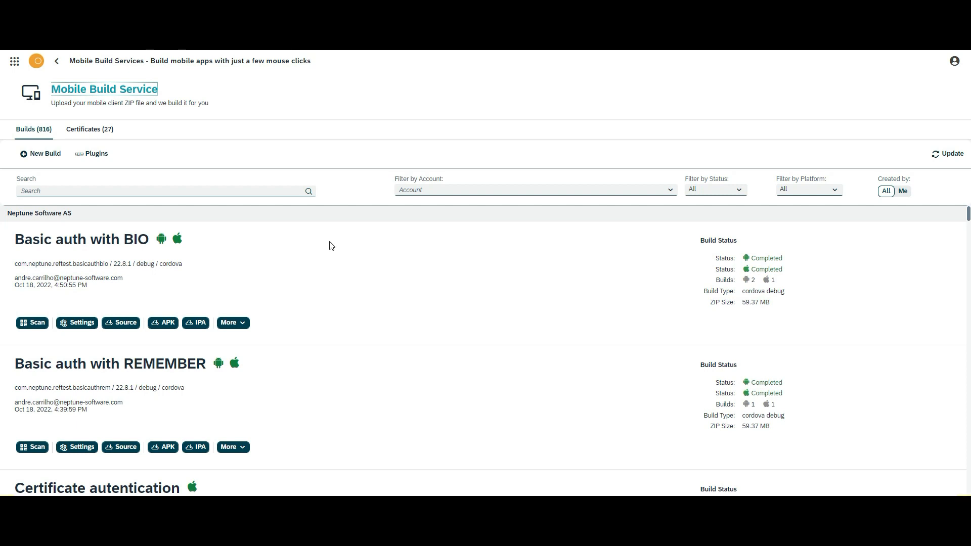
pyautogui.click(80, 129)
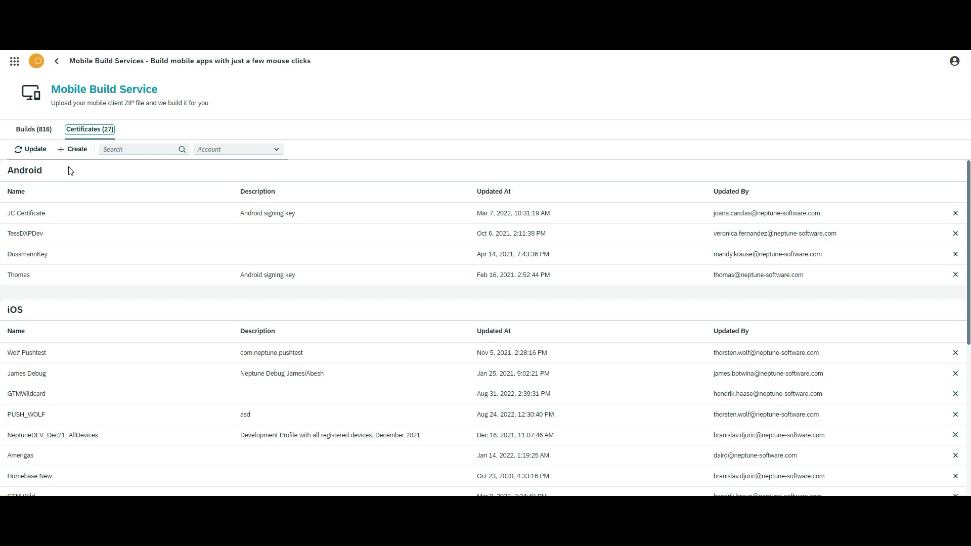
pyautogui.click(74, 149)
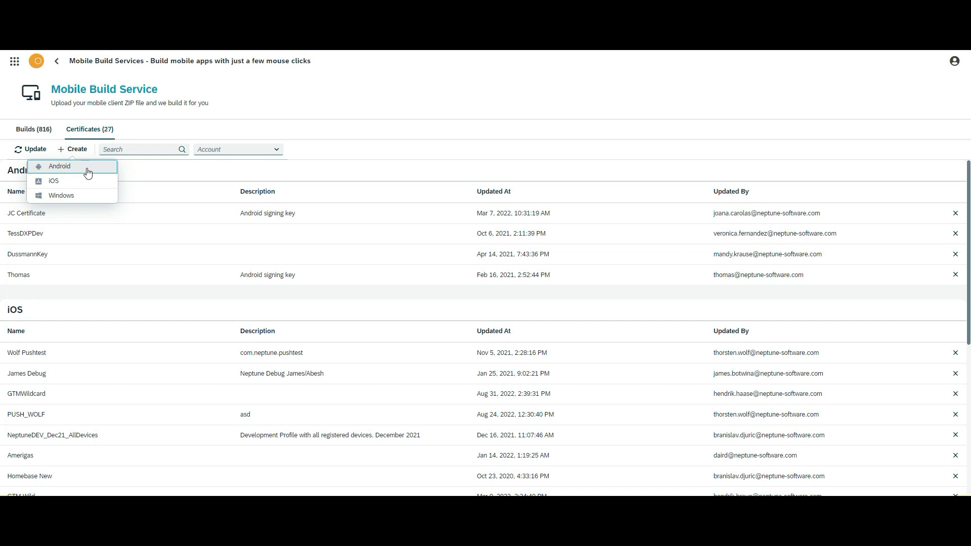
pyautogui.click(87, 173)
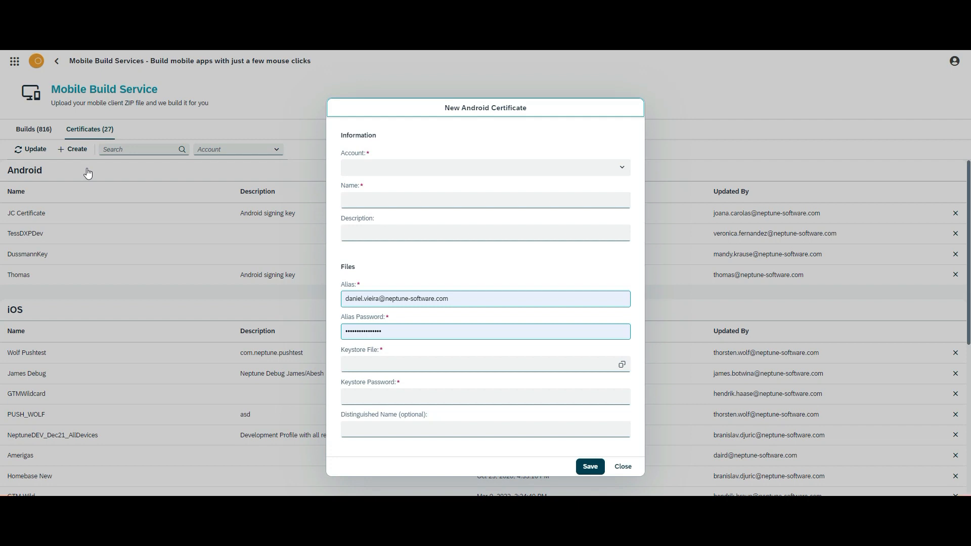
pyautogui.click(625, 466)
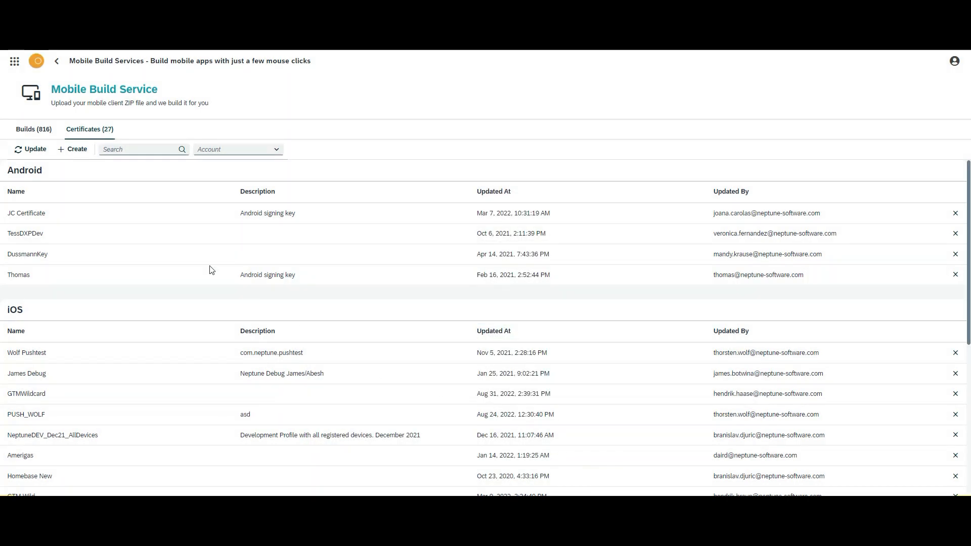
pyautogui.click(36, 130)
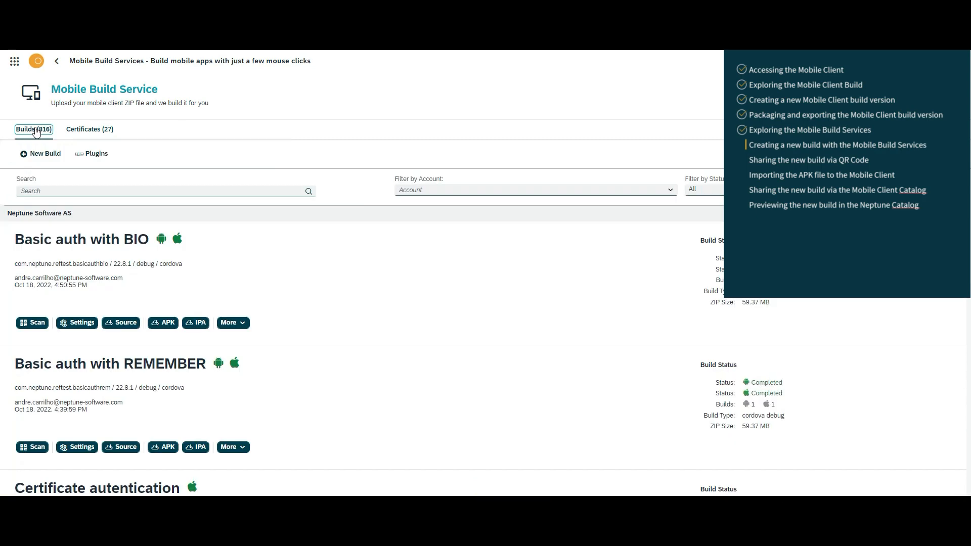
# Start a new mobile build for the Neptune Software AS account with build type Cordova and Release
pyautogui.click(39, 154)
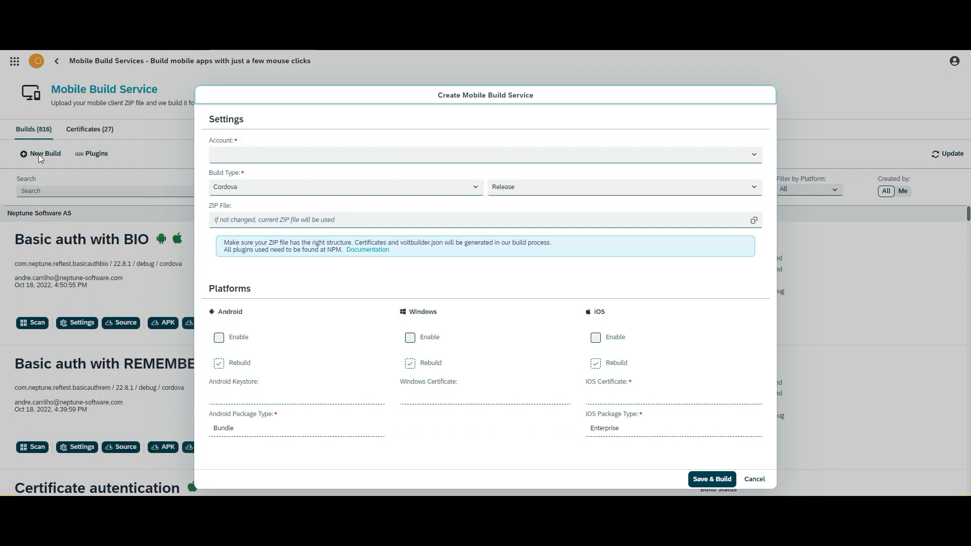
pyautogui.click(242, 156)
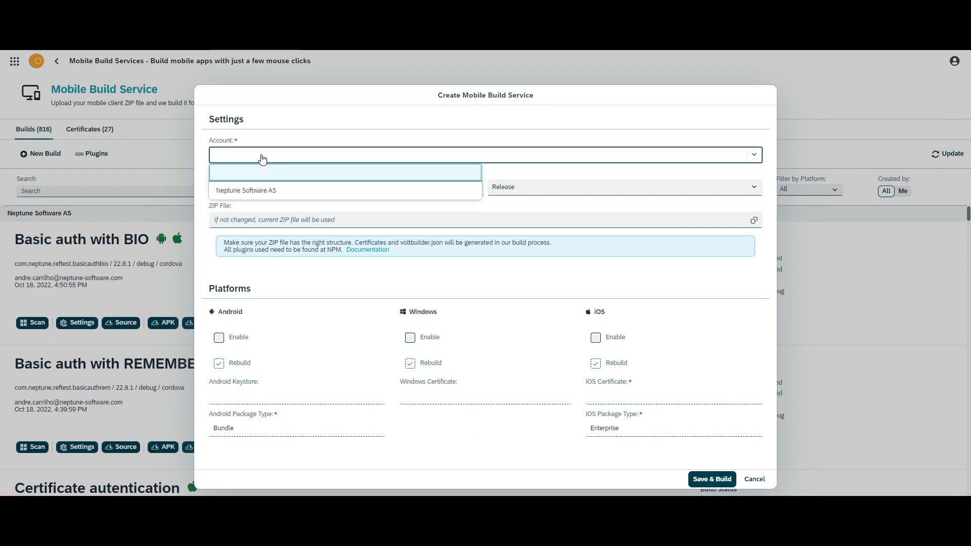
pyautogui.click(247, 188)
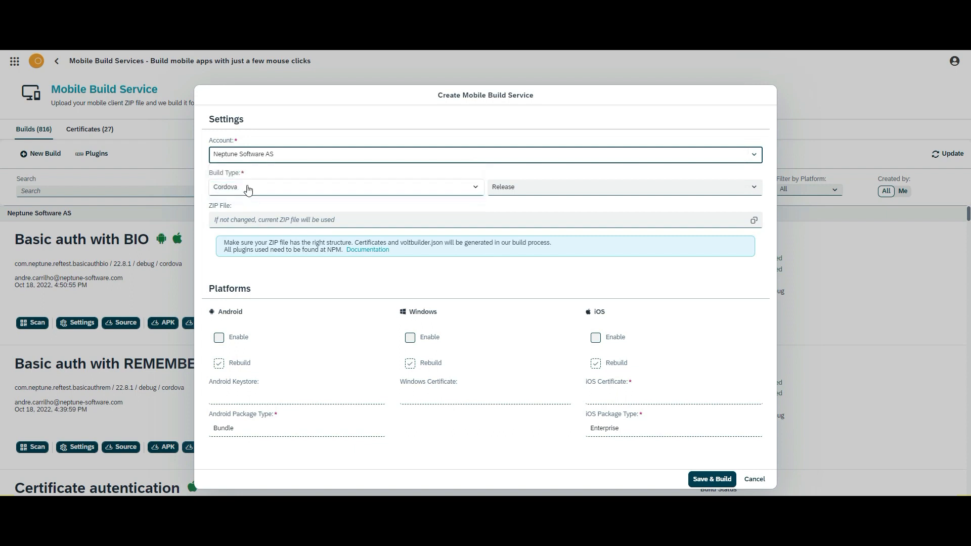
pyautogui.click(295, 190)
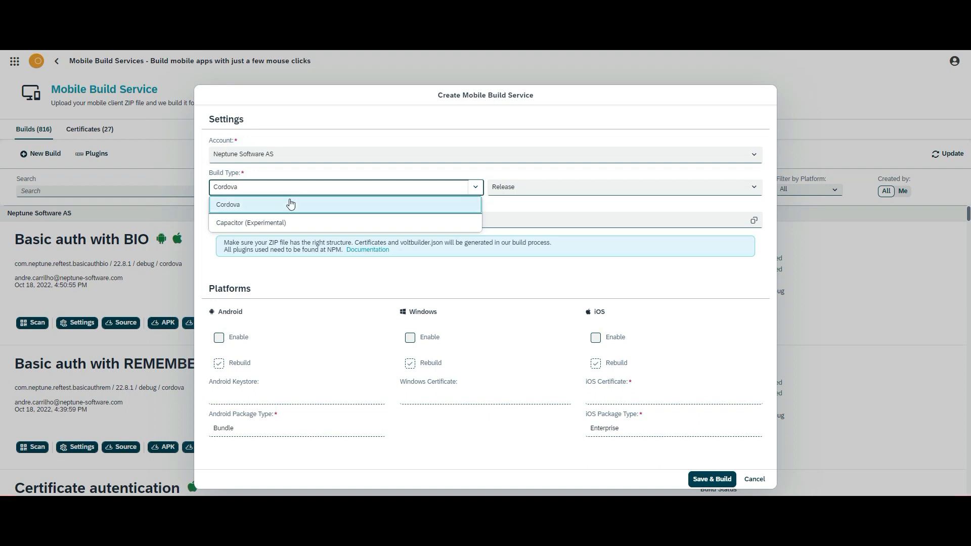
pyautogui.click(290, 204)
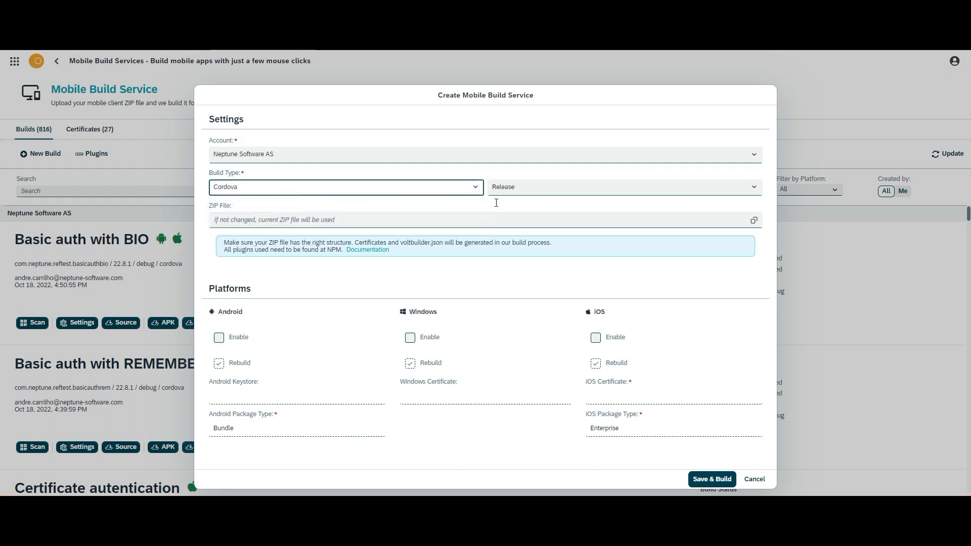
pyautogui.click(510, 189)
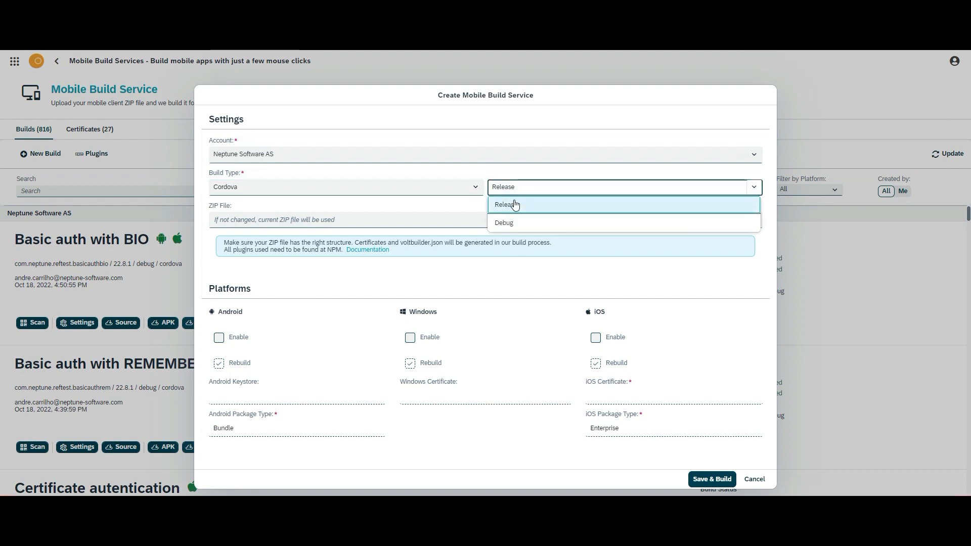
pyautogui.click(515, 205)
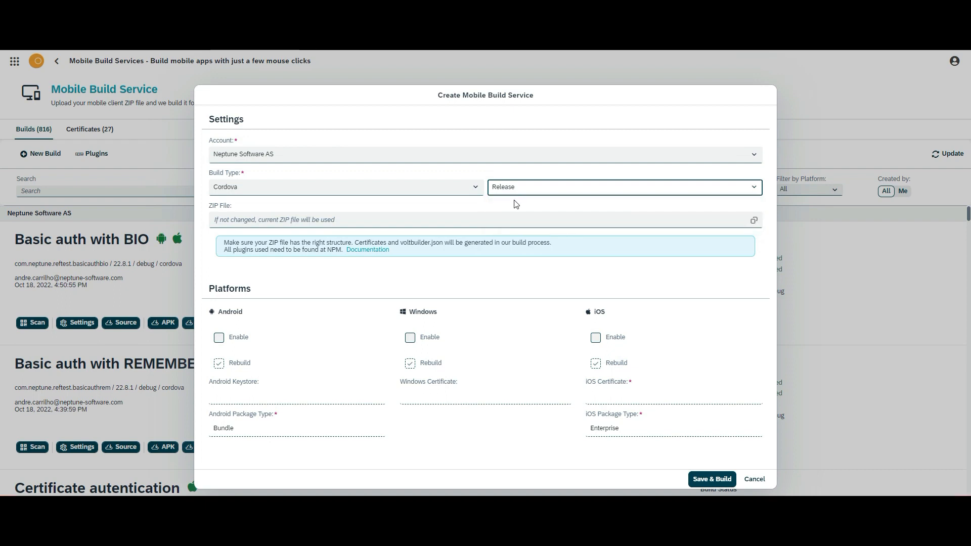
# Attach elearning_mobile_client-21.10.1-cordova-android.zip as the ZIP file of the new build
pyautogui.click(753, 220)
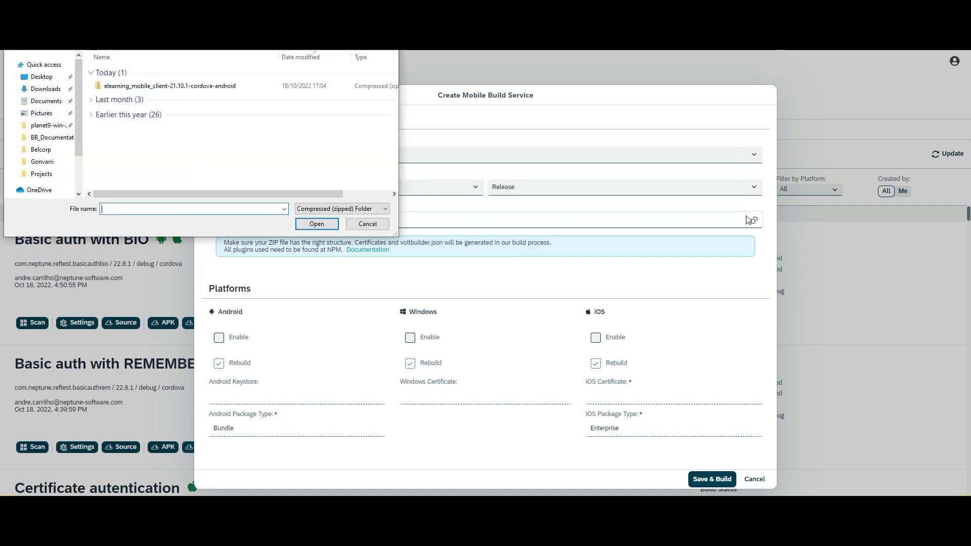
pyautogui.click(210, 86)
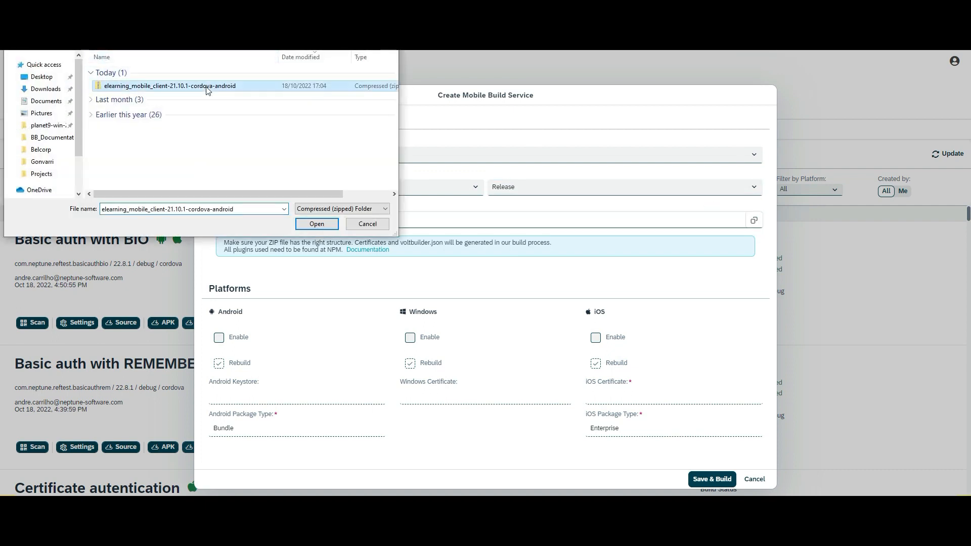
pyautogui.click(302, 225)
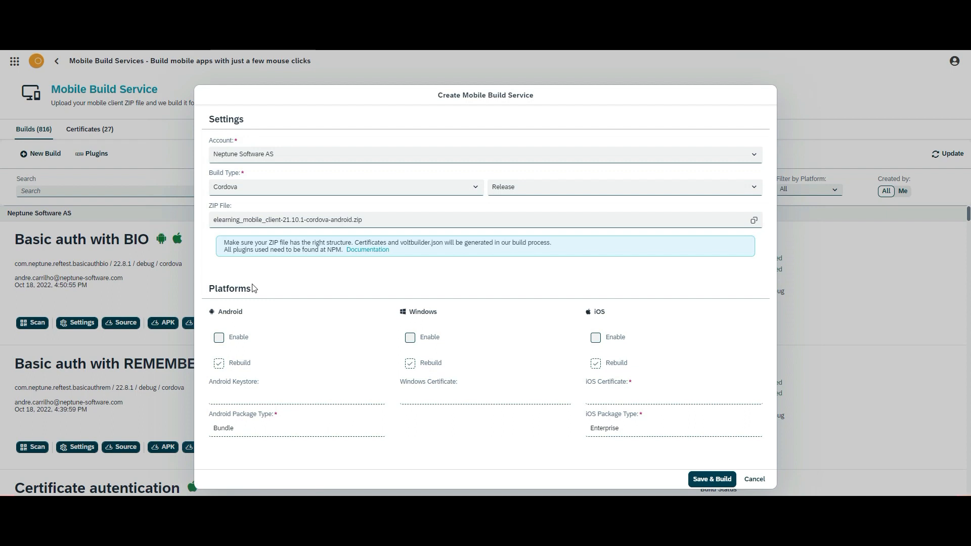
# Enable Android with the TessDXPDev keystore and package type APK, and save and run the build
pyautogui.click(219, 341)
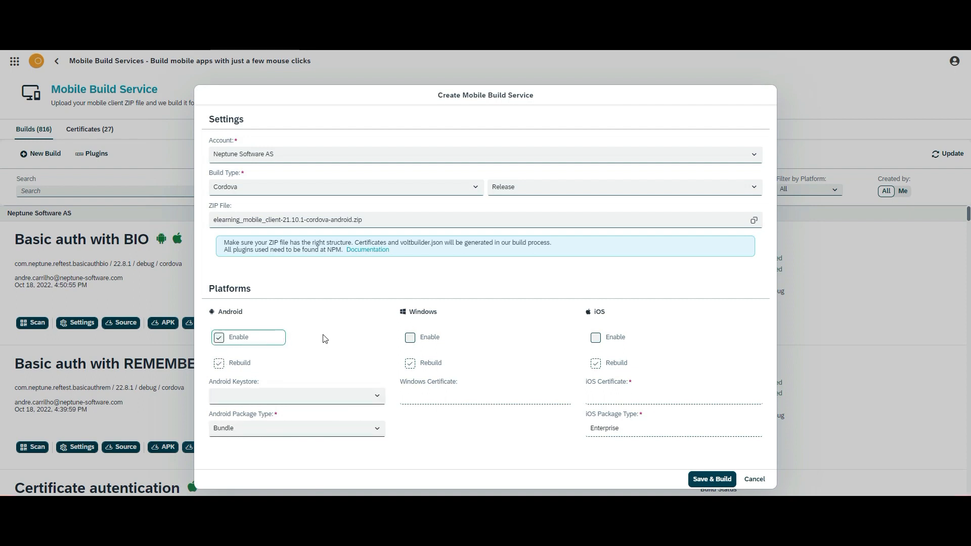
pyautogui.click(339, 403)
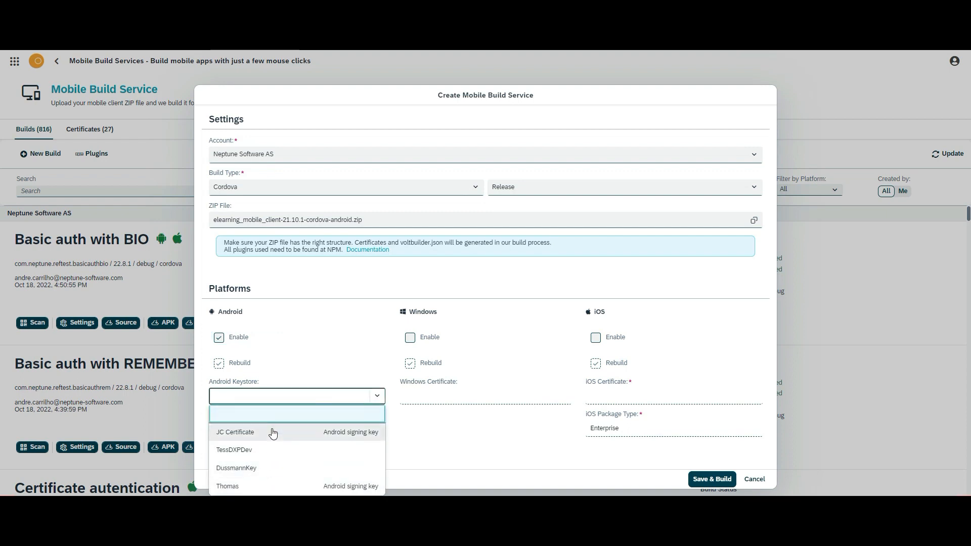
pyautogui.click(266, 450)
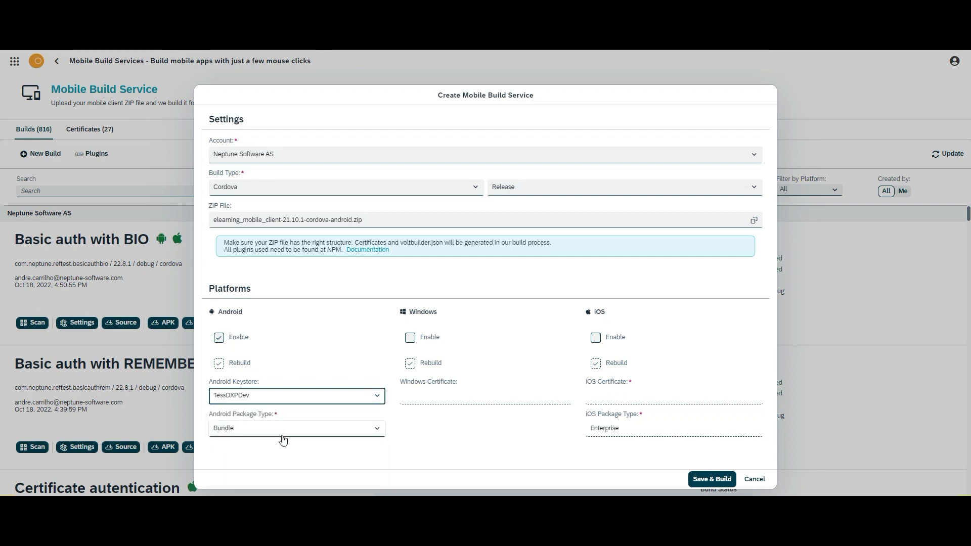
pyautogui.click(282, 431)
pyautogui.click(250, 448)
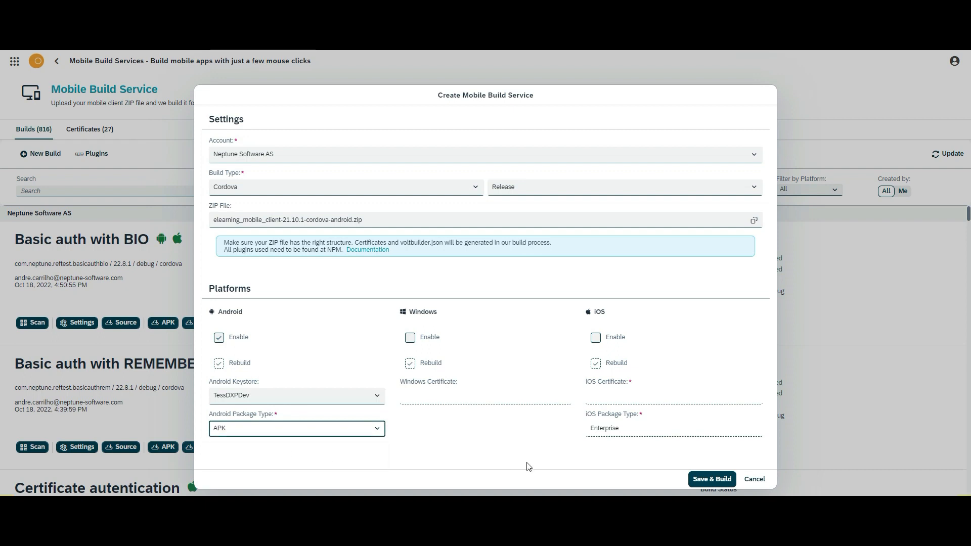
pyautogui.click(716, 479)
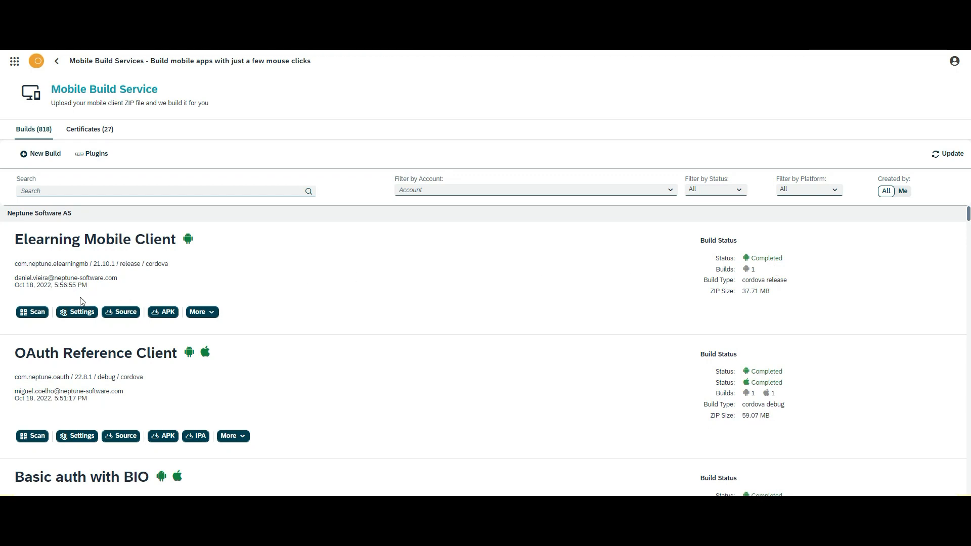
# Display the QR code of the Elearning Mobile Client build, close it, and download the build's APK file
pyautogui.click(43, 312)
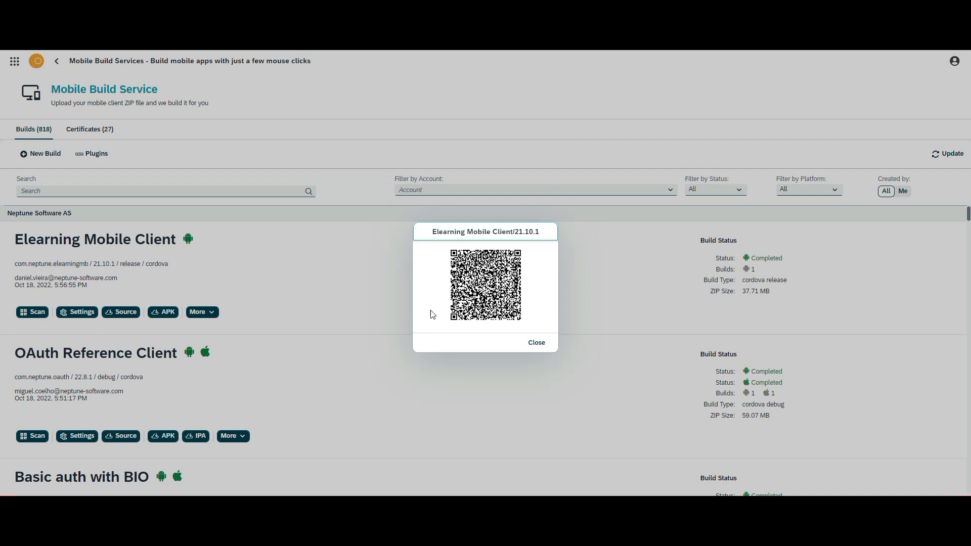
pyautogui.click(535, 344)
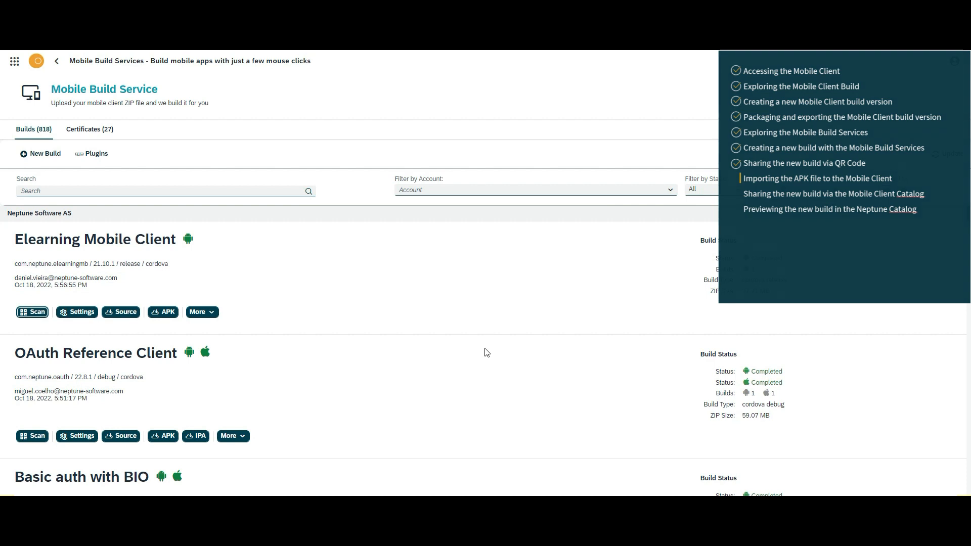
pyautogui.click(163, 312)
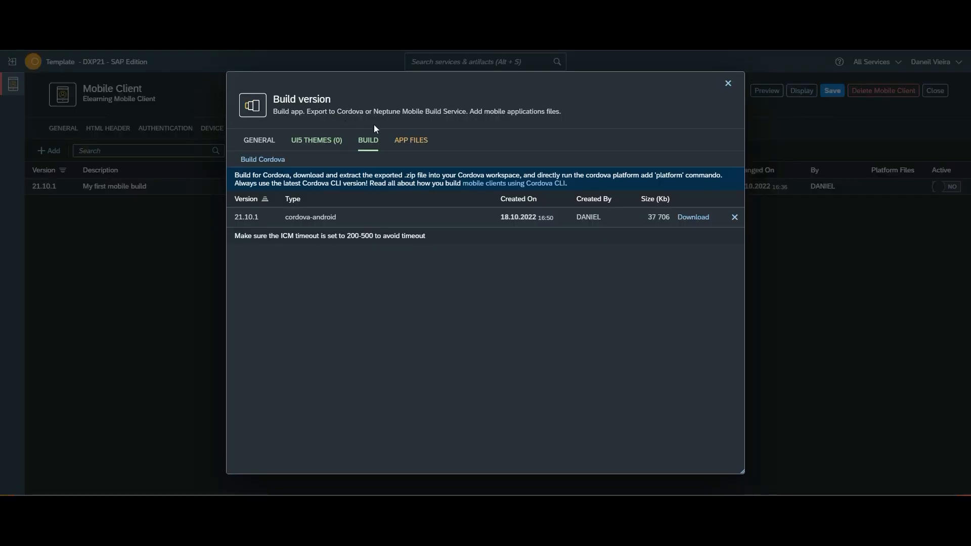
# Upload Elearning Mobile Client 21.10.1.apk as the Android APK file of build version 21.10.1
pyautogui.click(411, 142)
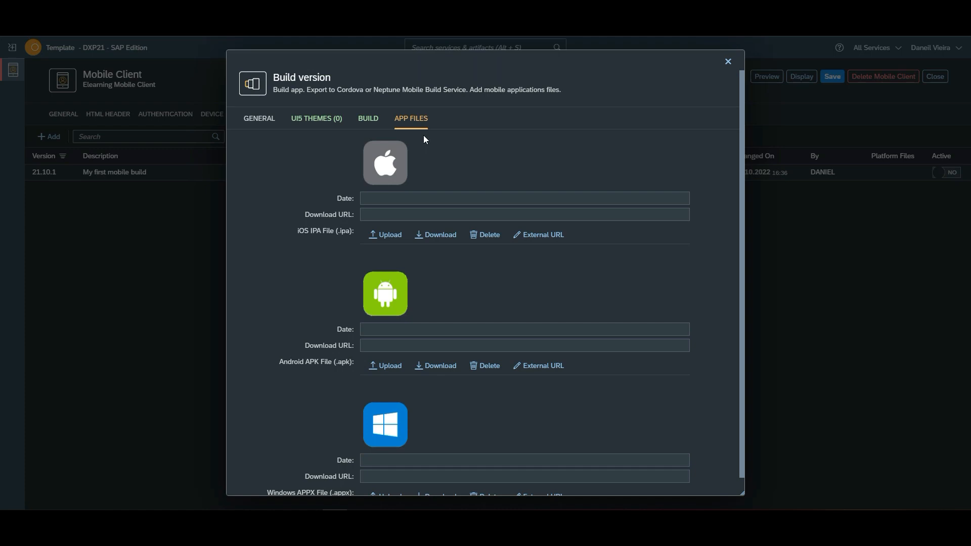
pyautogui.click(384, 366)
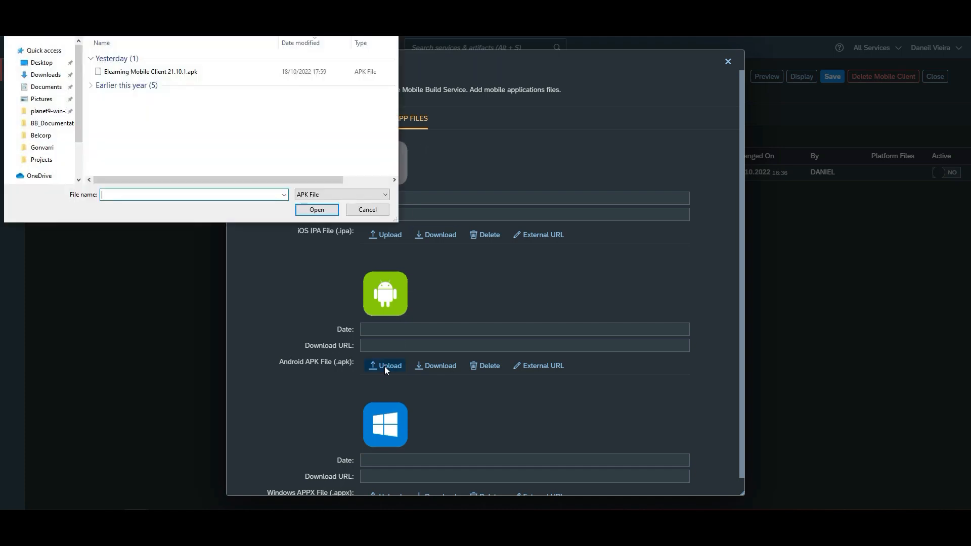
pyautogui.click(191, 73)
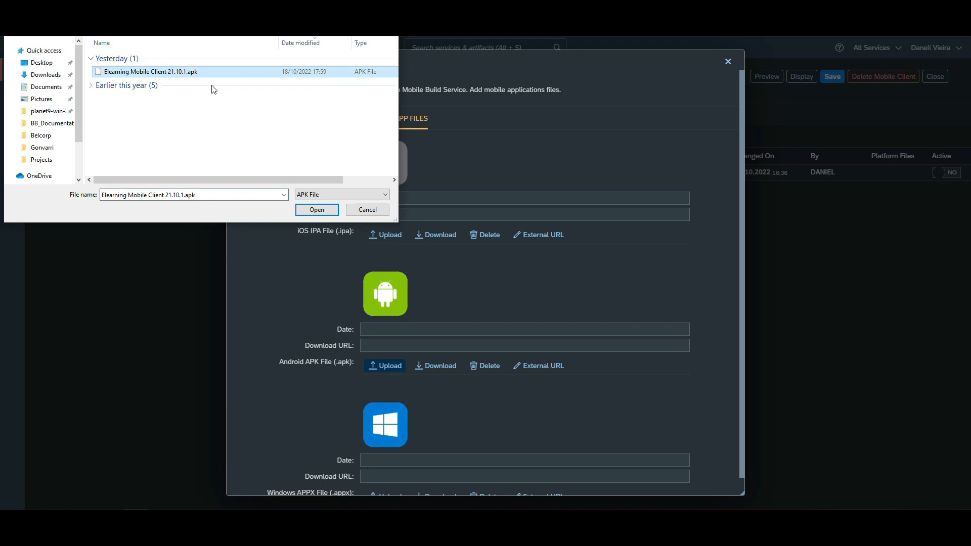
pyautogui.click(317, 209)
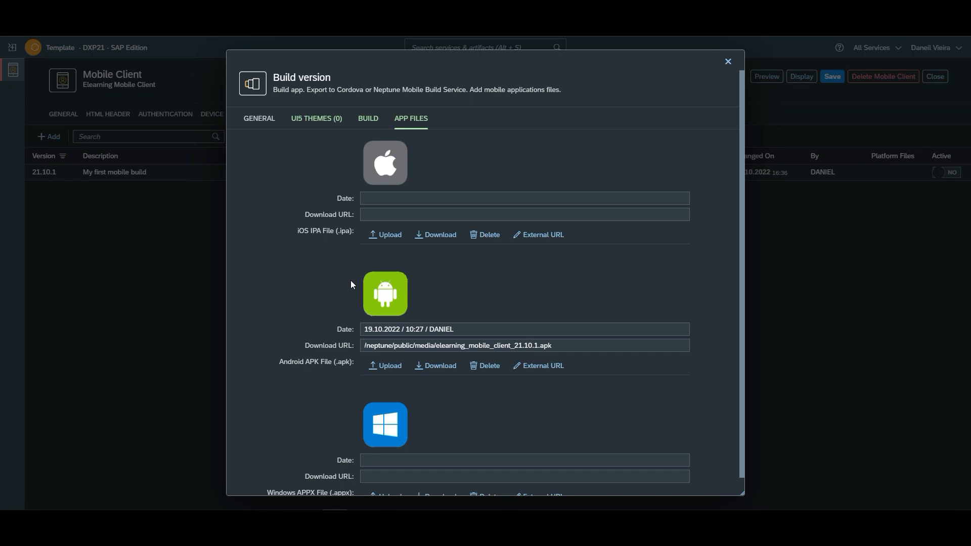
# Set build version 21.10.1 to active, save it, and close the build version dialog
pyautogui.click(257, 121)
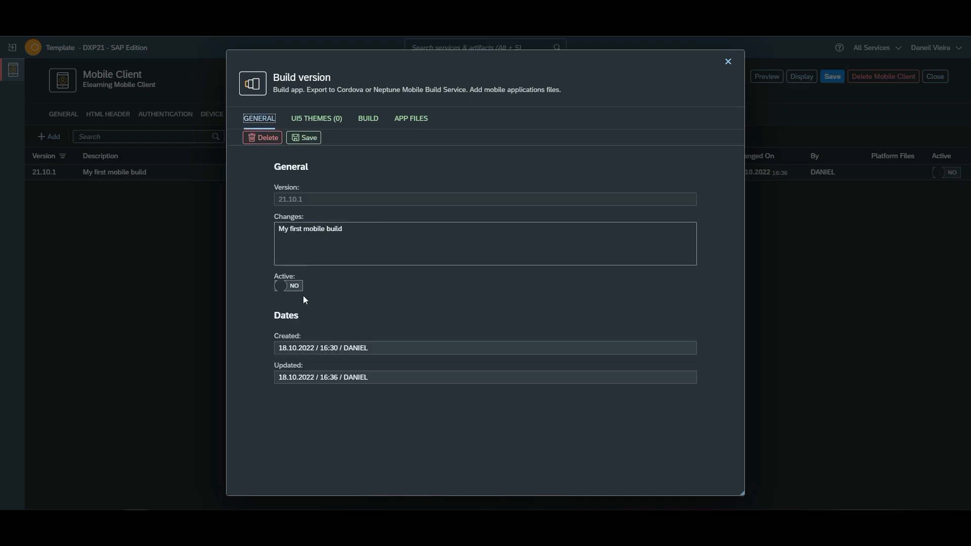
pyautogui.click(288, 286)
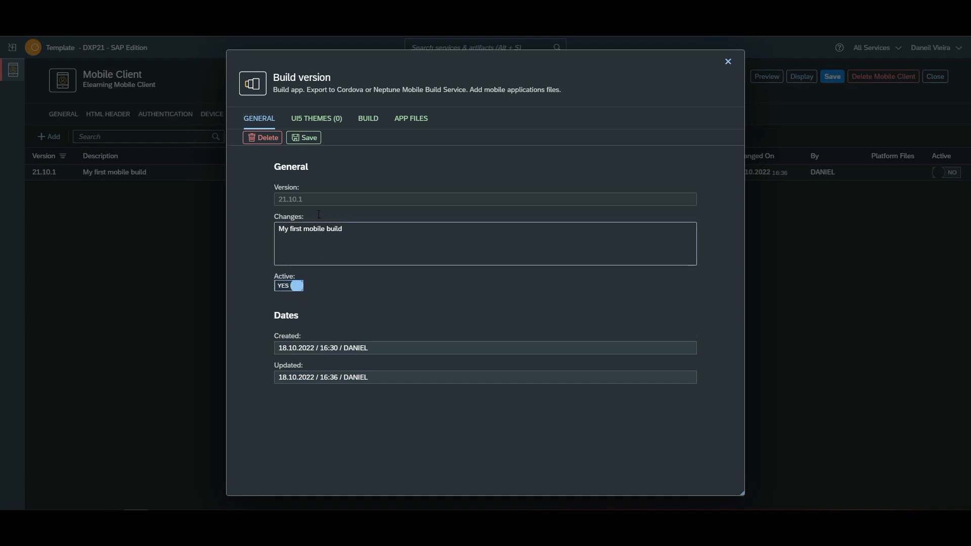
pyautogui.click(306, 138)
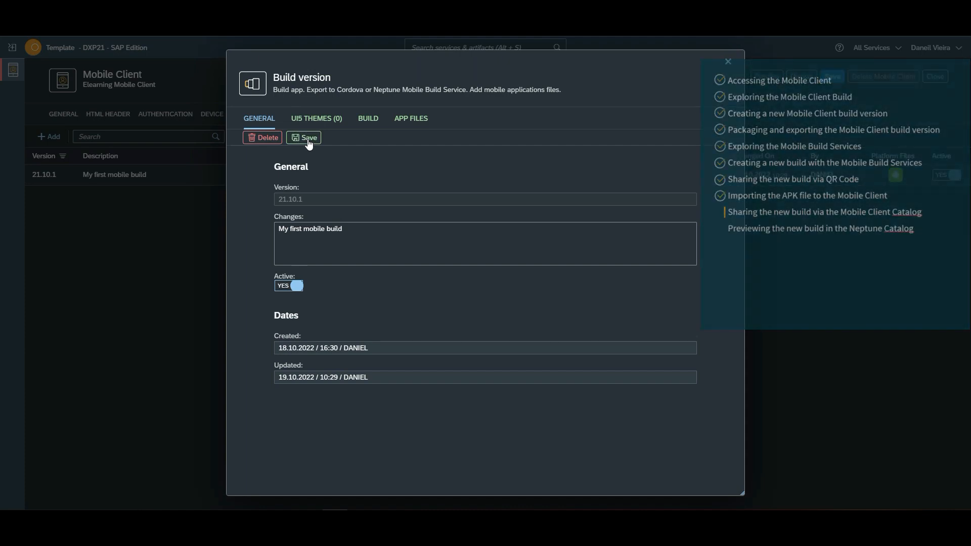
pyautogui.click(728, 63)
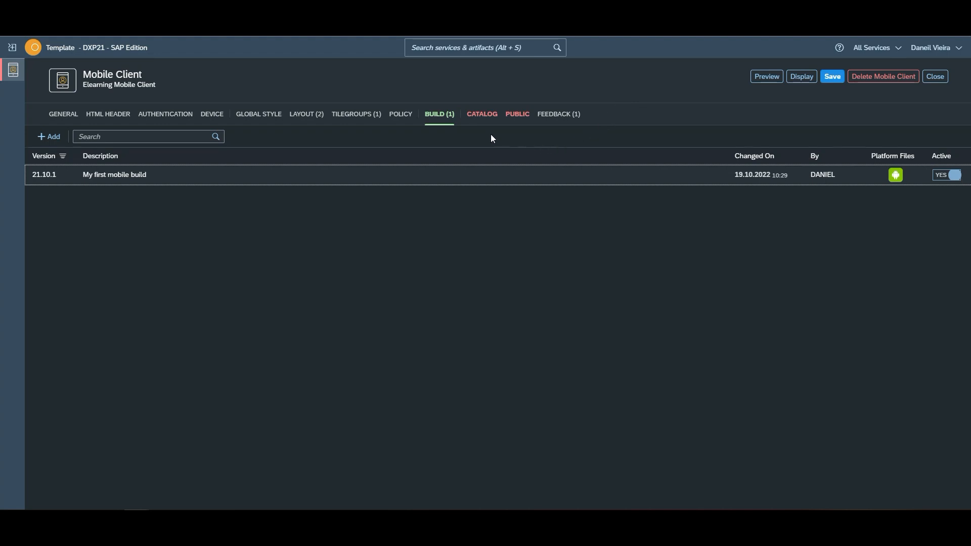
# Publish the mobile client to the Neptune Catalog, make it visible to all, and save the mobile client
pyautogui.click(480, 116)
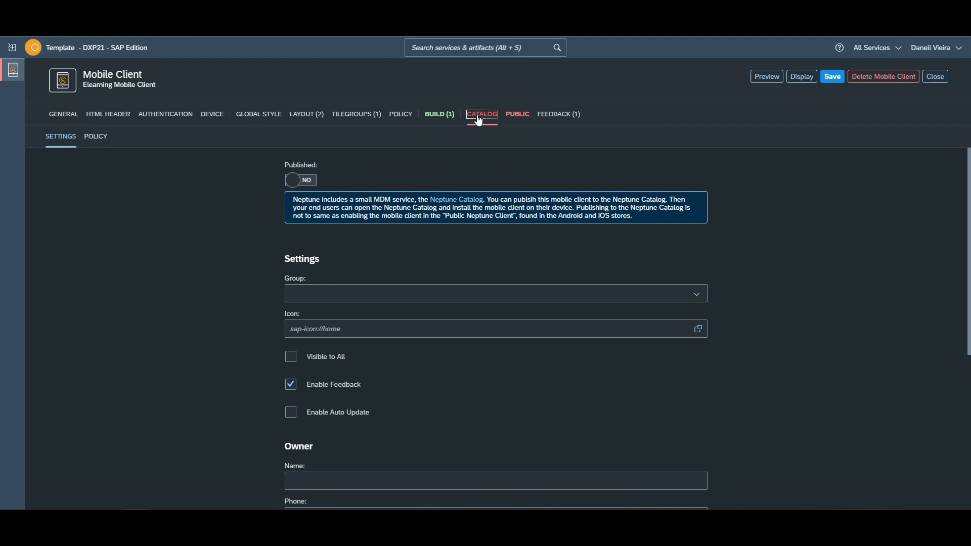
pyautogui.click(301, 180)
pyautogui.click(288, 358)
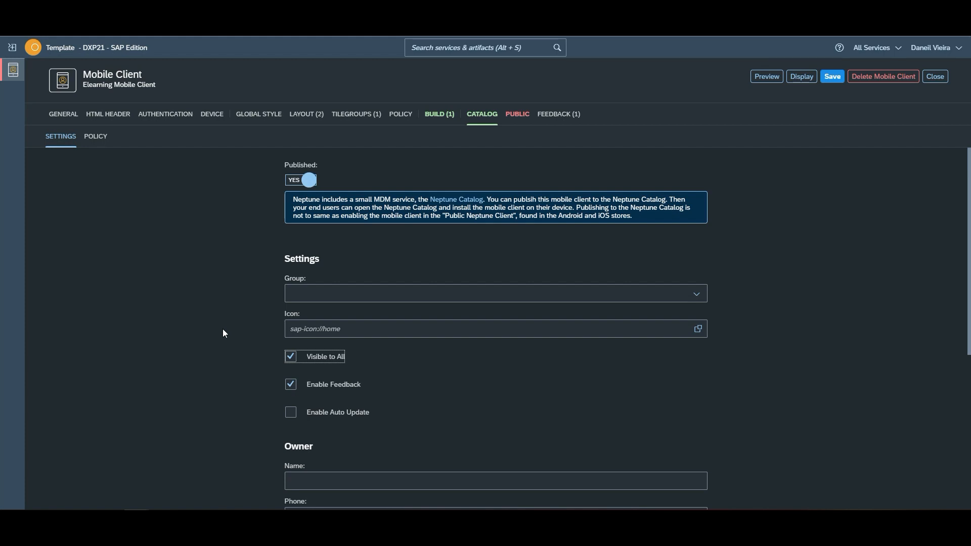
pyautogui.click(833, 80)
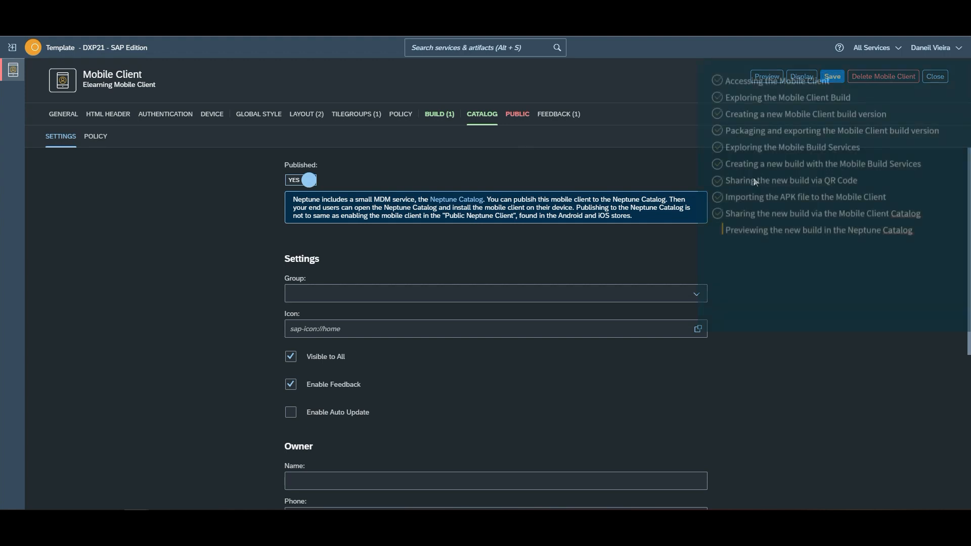
# Open the Catalog service, search its apps for "elear", and show the details of Elearning Mobile Client
pyautogui.click(475, 53)
pyautogui.write('catalo')
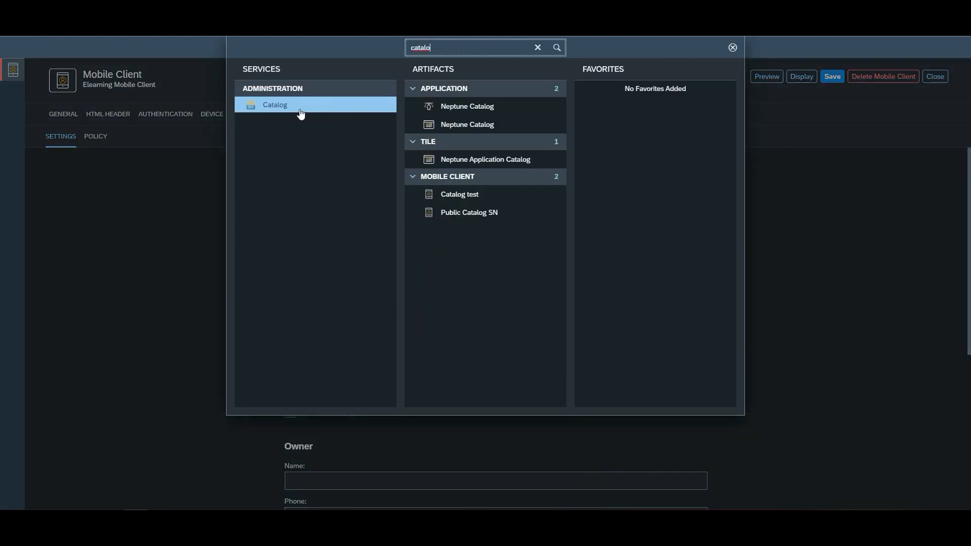
pyautogui.click(300, 108)
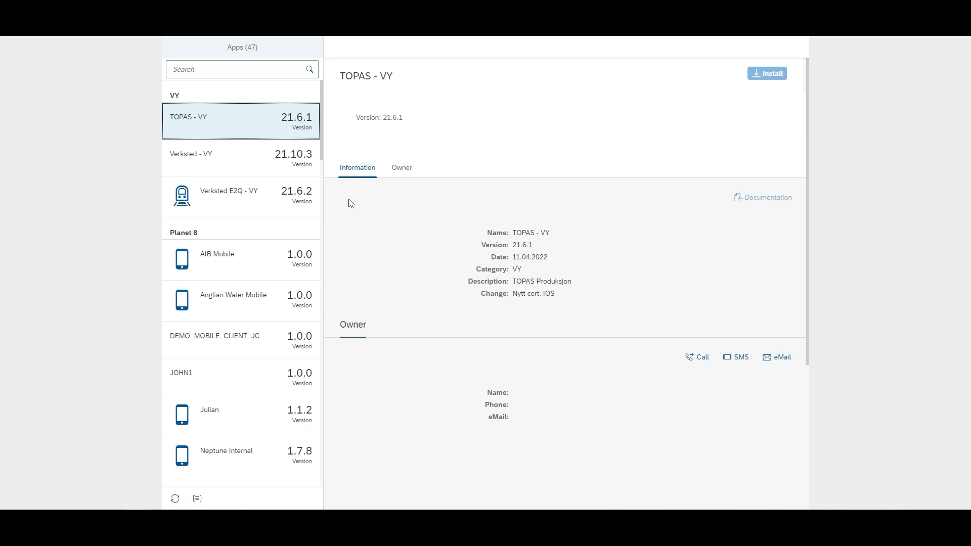
pyautogui.click(238, 68)
pyautogui.write('e')
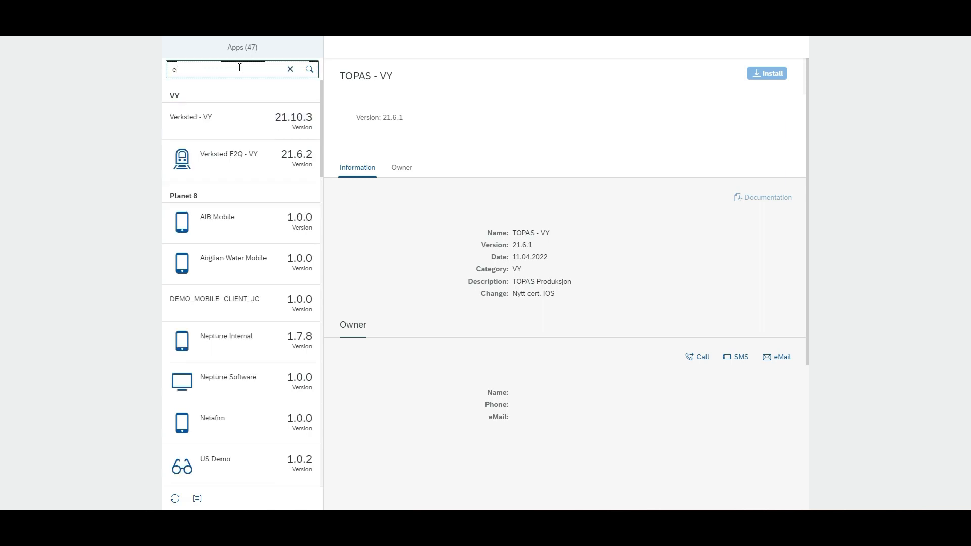
pyautogui.write('lear')
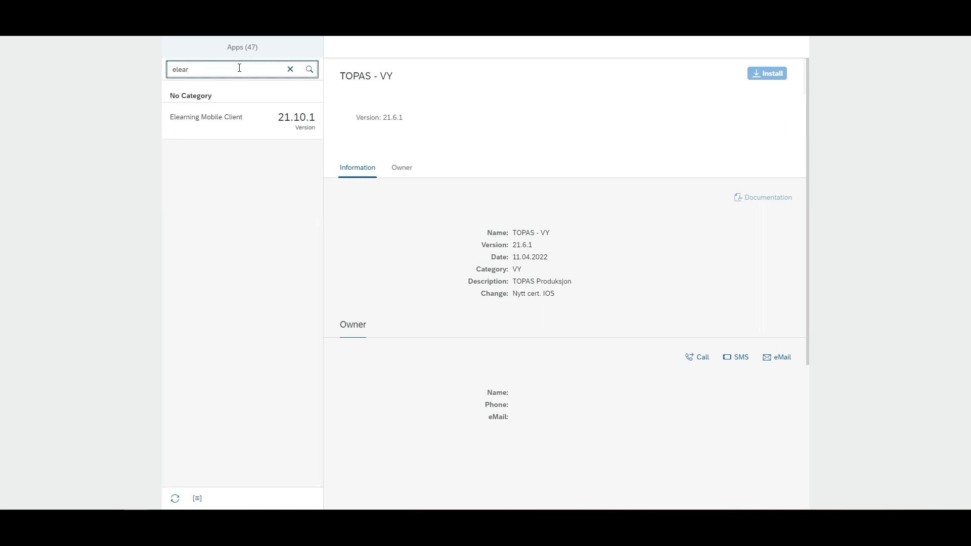
pyautogui.click(256, 130)
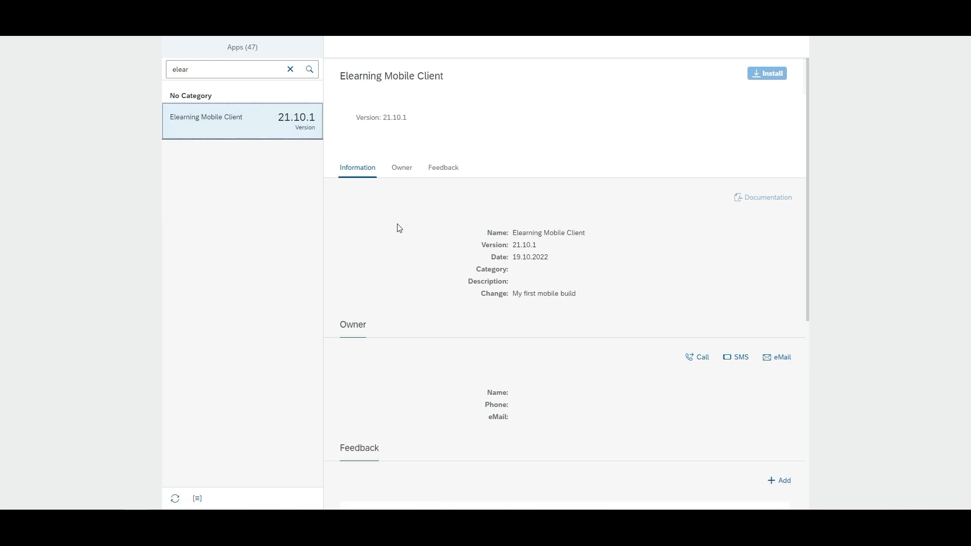